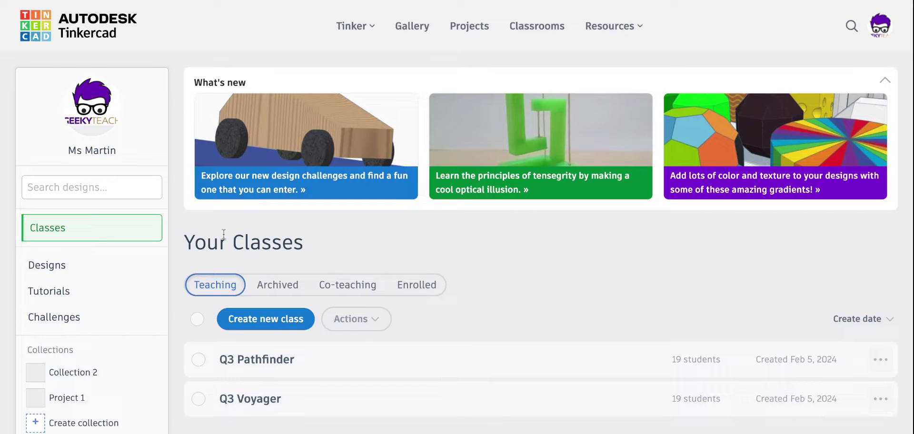
Step: Create a new 3D design from the list of your own designs
click(58, 269)
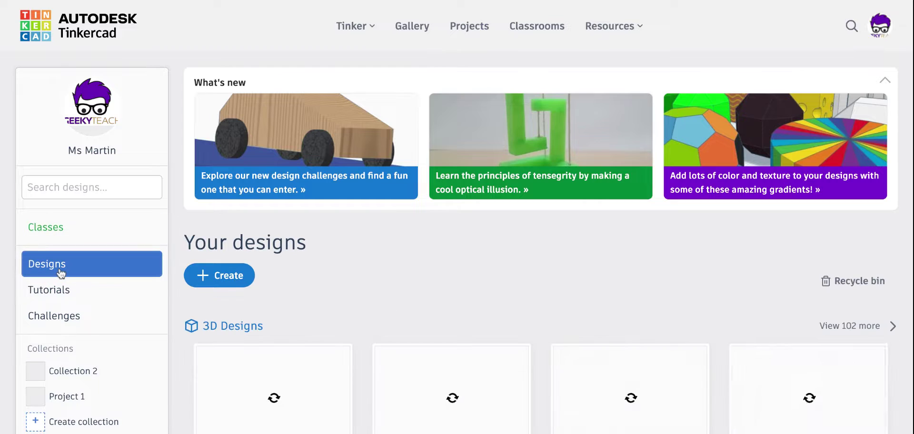
click(231, 278)
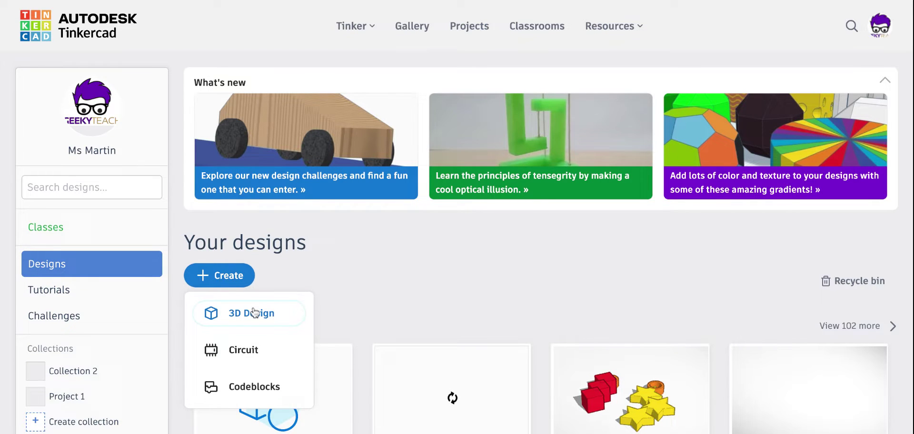
click(255, 314)
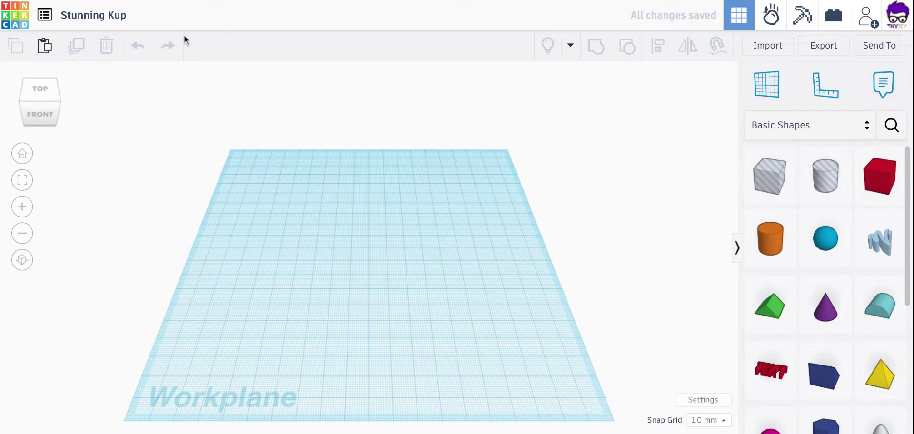
Step: Rename the design as "Ms. M Button"
click(111, 20)
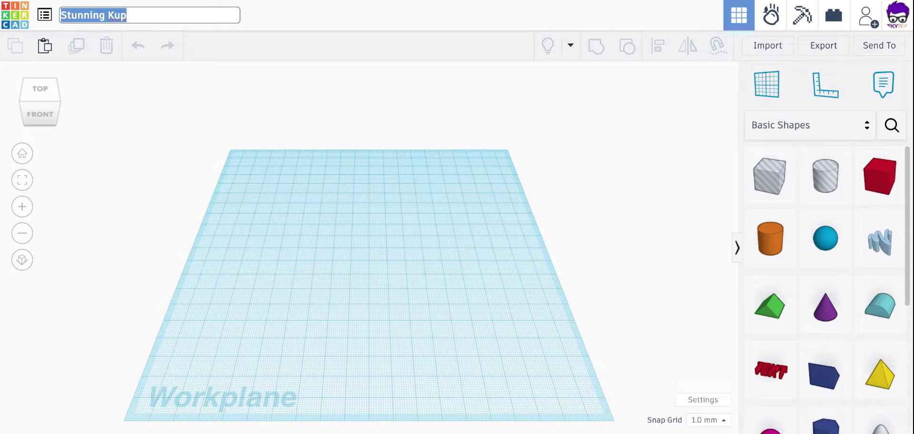
text(Ms,)
key(BackSpace)
text(.)
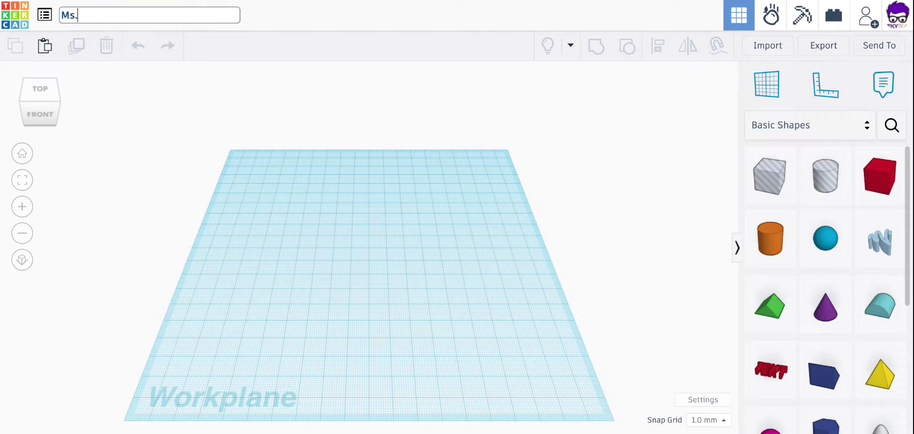
text( M Button)
click(138, 129)
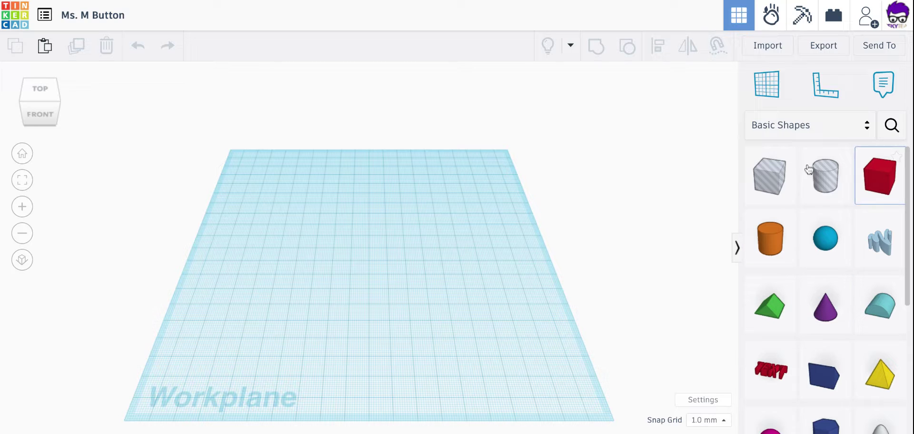
Step: Build a thin orange disc about 56 mm wide near the middle of the workplane from a solid cylinder
drag(780, 248, 374, 264)
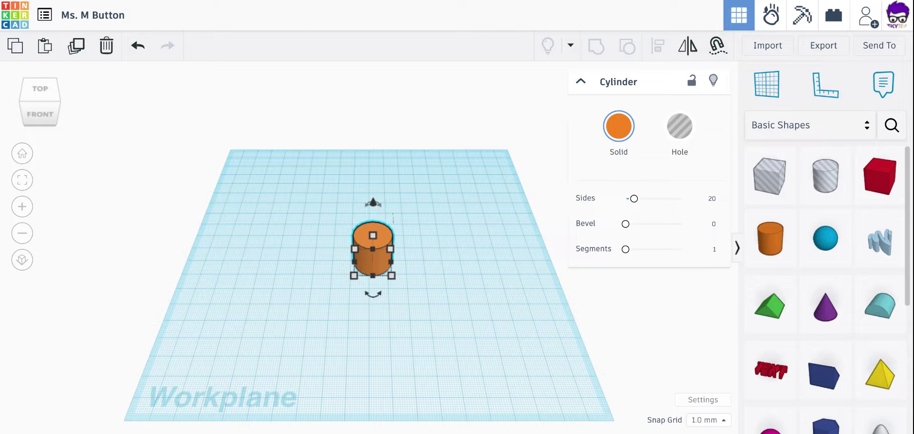
drag(392, 275, 470, 333)
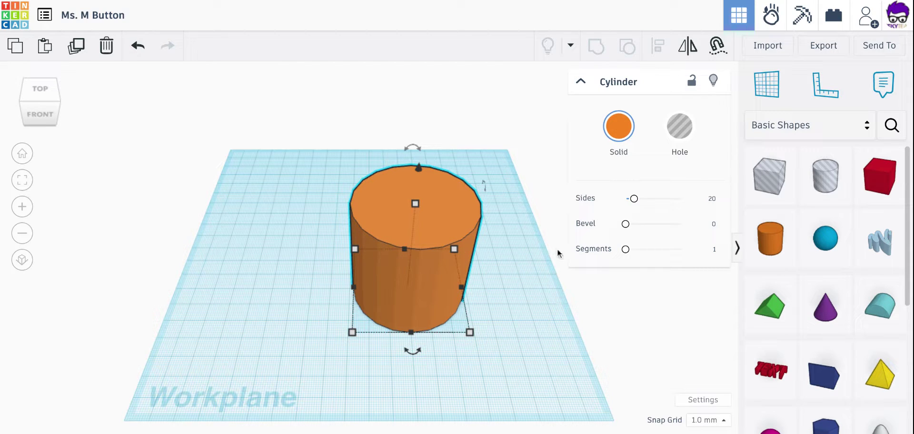
mouse_move(419, 209)
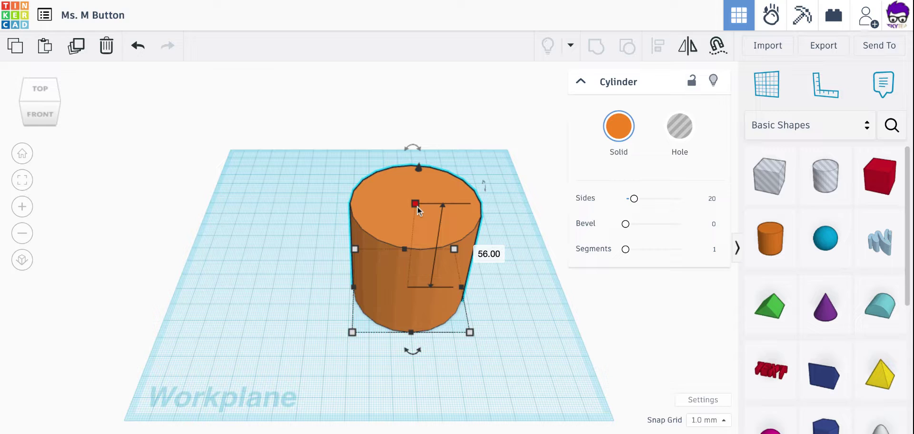
click(418, 208)
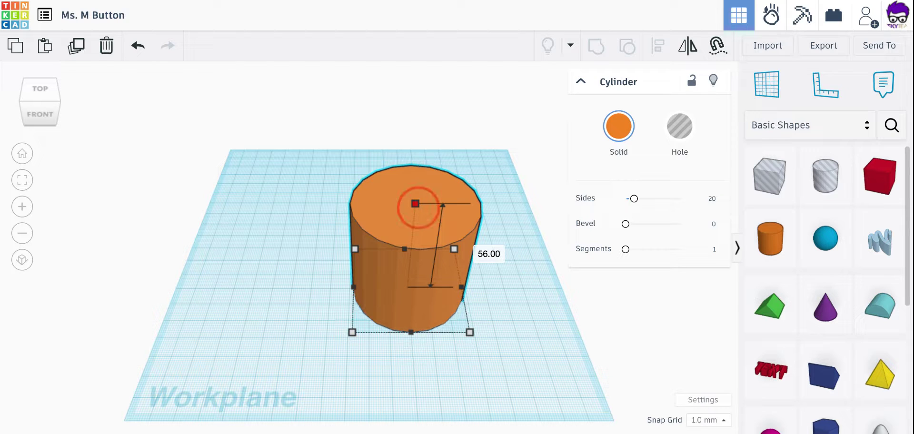
drag(417, 207, 408, 284)
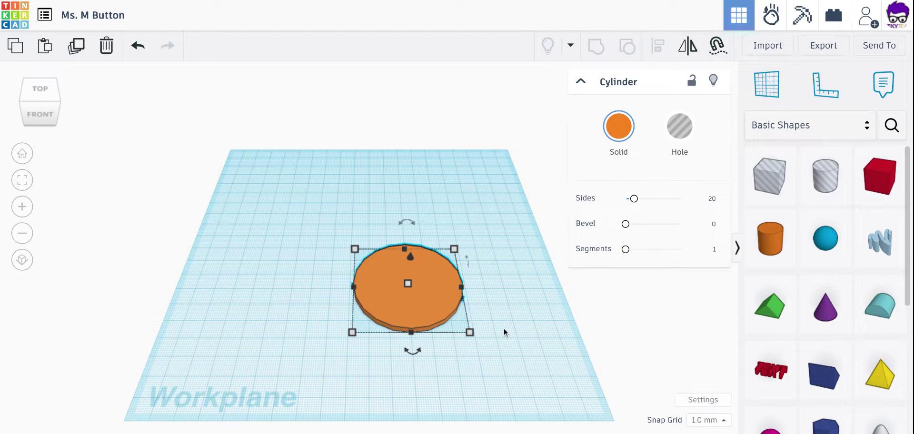
click(504, 300)
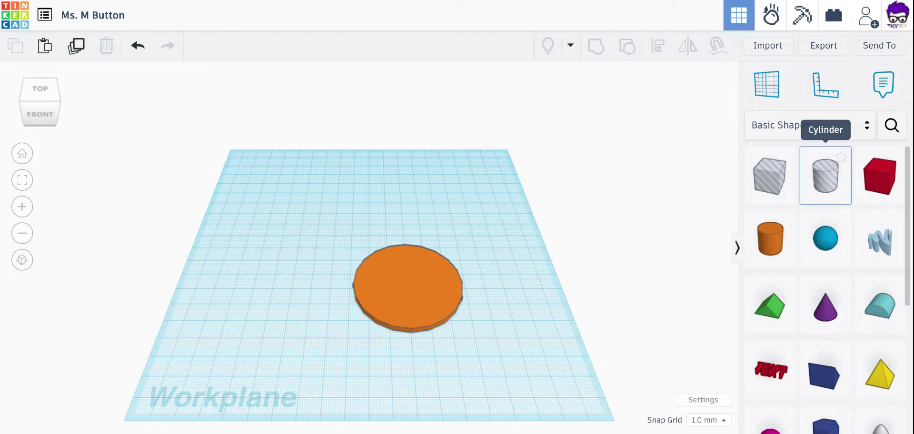
Step: Place a hole cylinder just in front of the orange disc and shrink it proportionally to 8 mm wide
drag(822, 185, 467, 378)
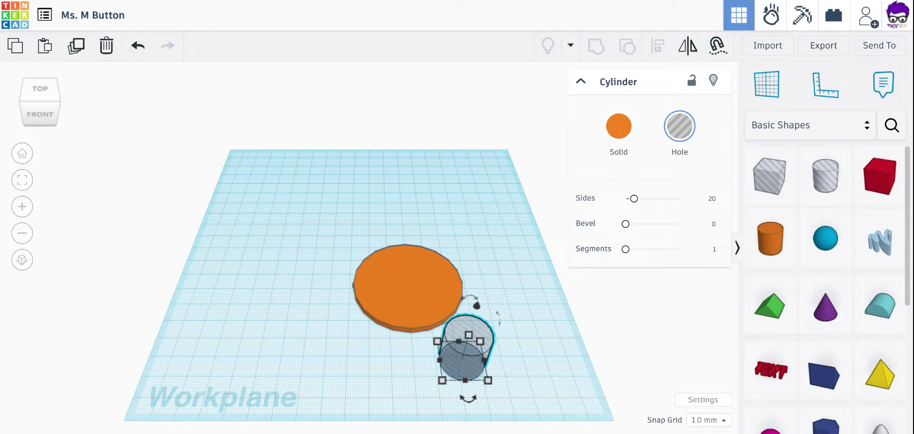
drag(488, 380, 456, 356)
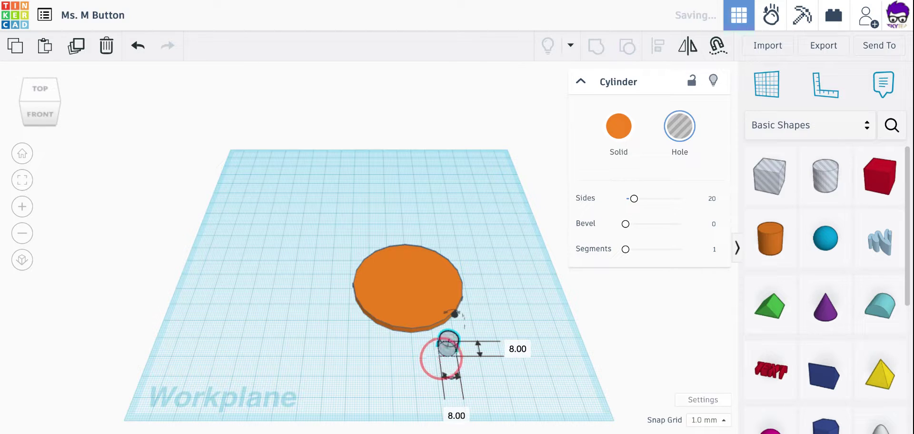
click(450, 346)
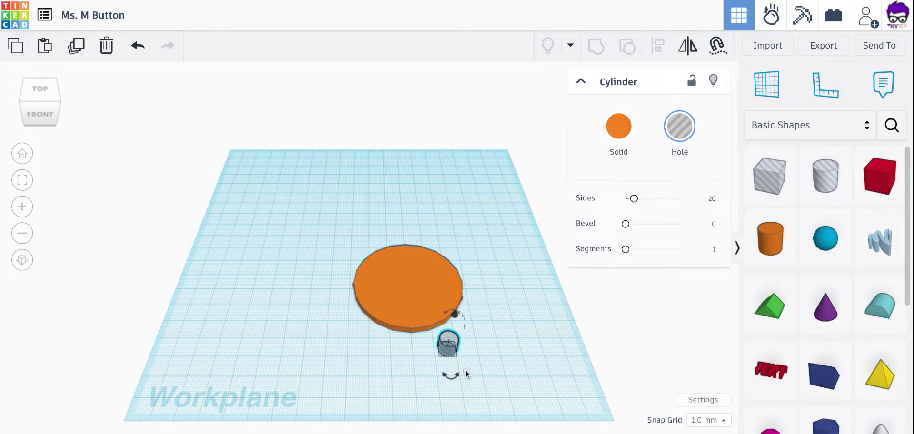
Step: Stretch the small hole cylinder upward so it stands several times taller than the orange disc is thick
right_drag(503, 339, 448, 350)
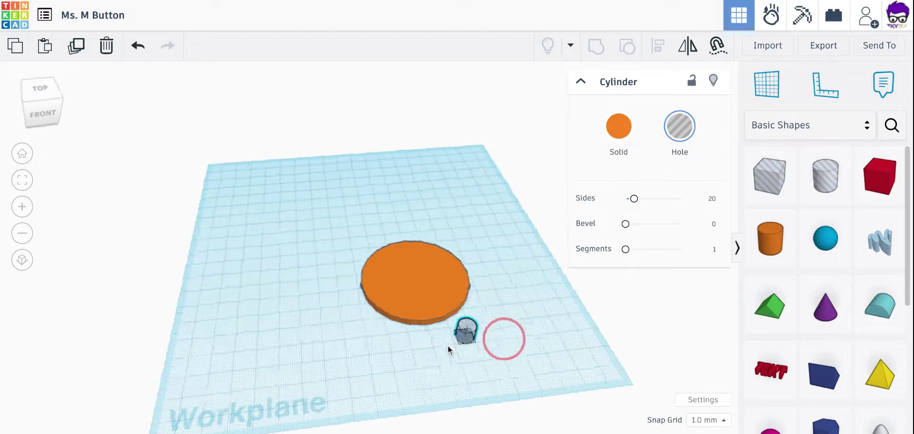
click(518, 326)
scroll(527, 310, up, 3)
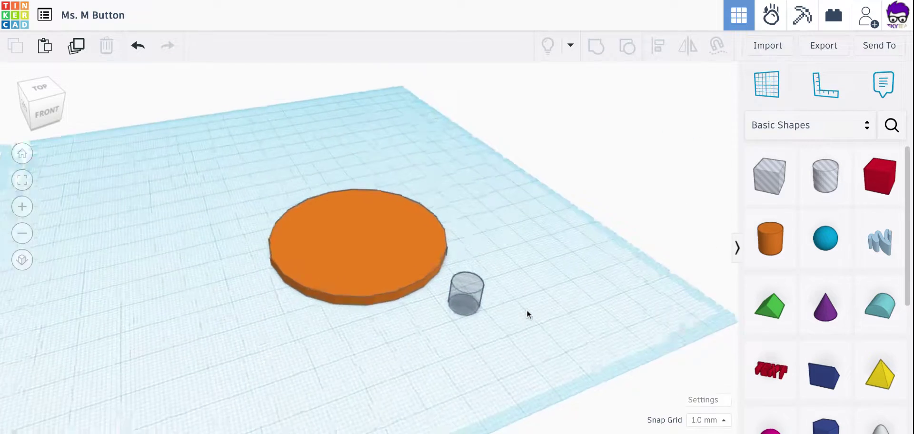
scroll(526, 310, up, 2)
scroll(527, 310, down, 1)
click(401, 268)
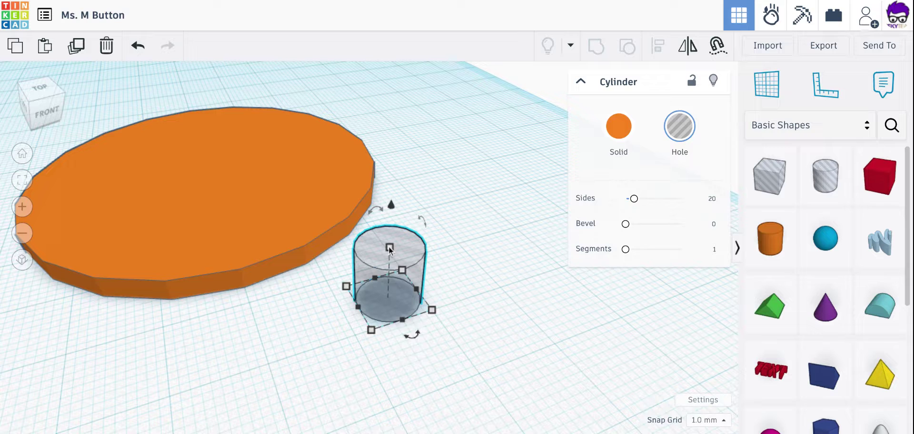
drag(390, 248, 395, 104)
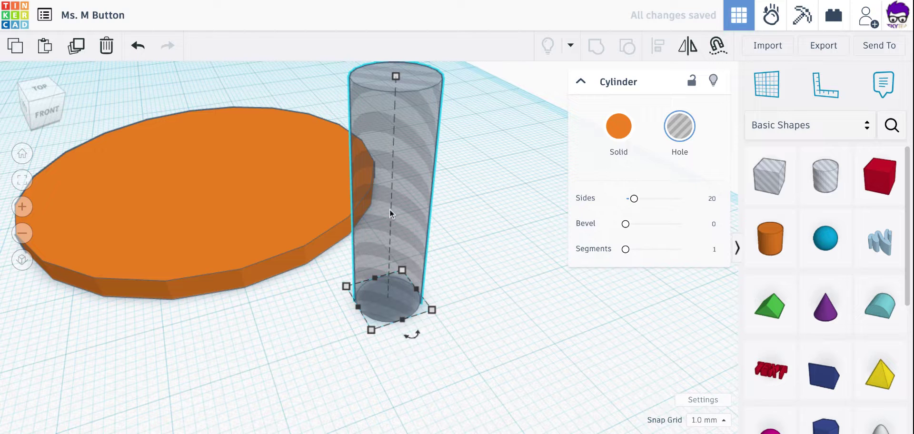
Step: Duplicate the tall hole cylinder and position both copies side by side through the middle of the orange disc
alt+drag(395, 207, 203, 309)
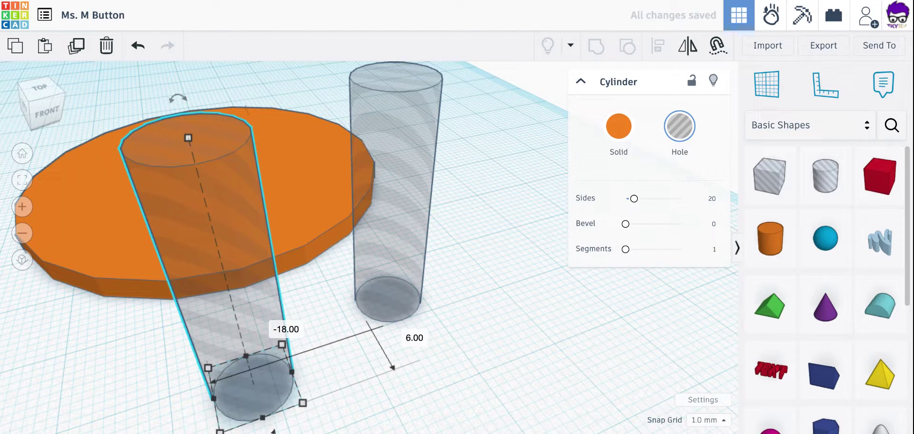
click(23, 154)
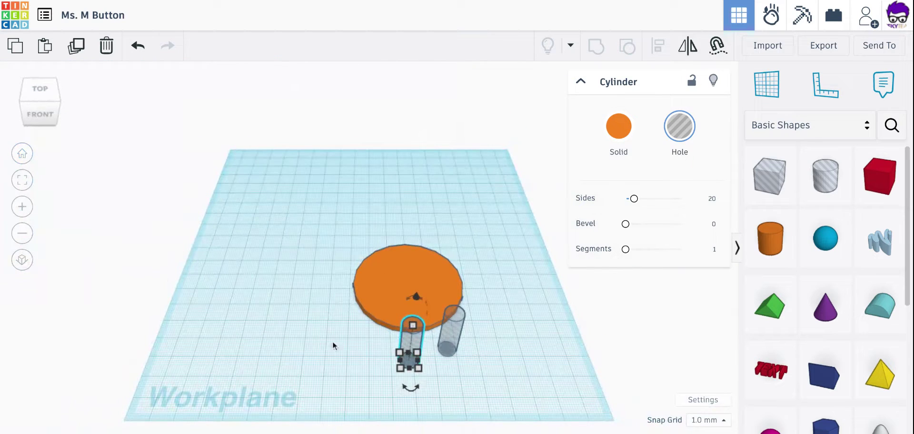
drag(417, 339, 391, 268)
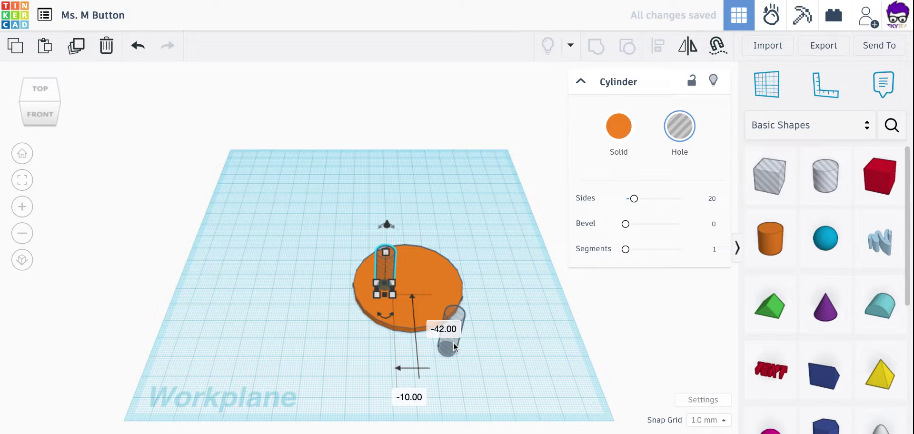
drag(453, 338, 433, 275)
click(535, 307)
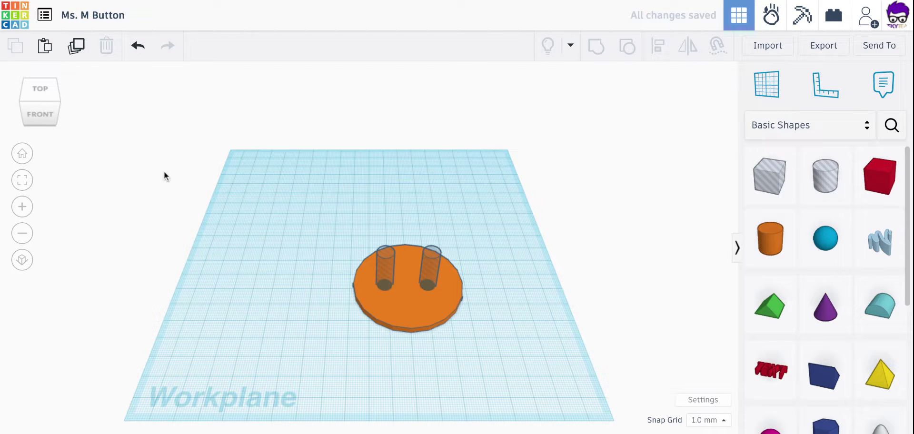
Step: Group the orange disc with both hole cylinders to cut the two buttonholes
click(49, 111)
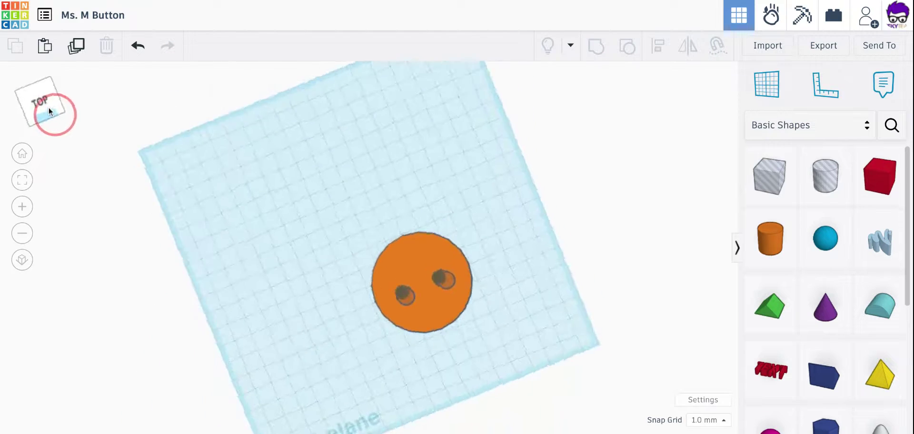
mouse_move(49, 107)
mouse_down()
mouse_move(62, 109)
mouse_move(49, 109)
mouse_up()
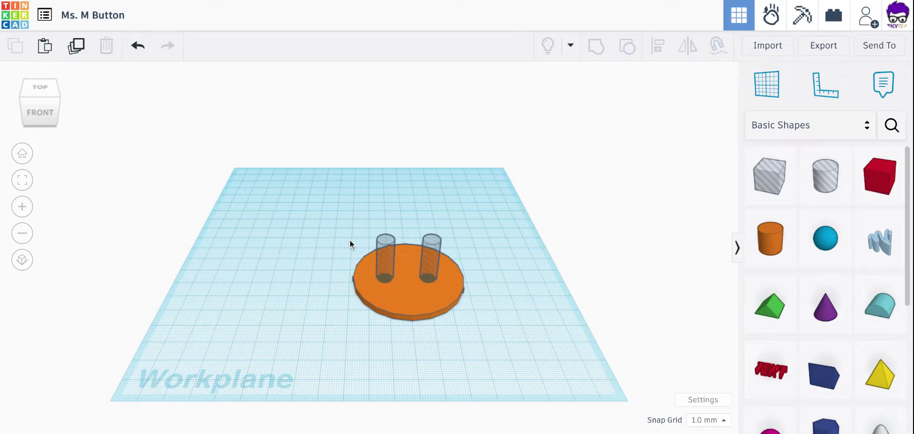
drag(349, 239, 486, 329)
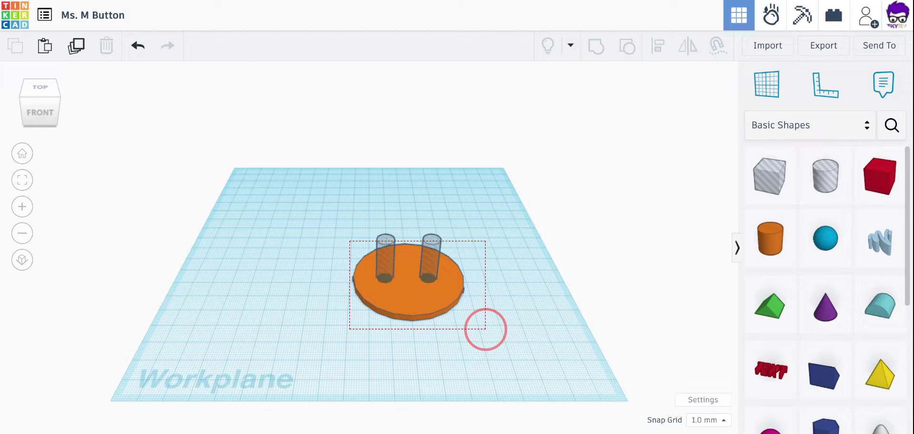
drag(485, 329, 486, 329)
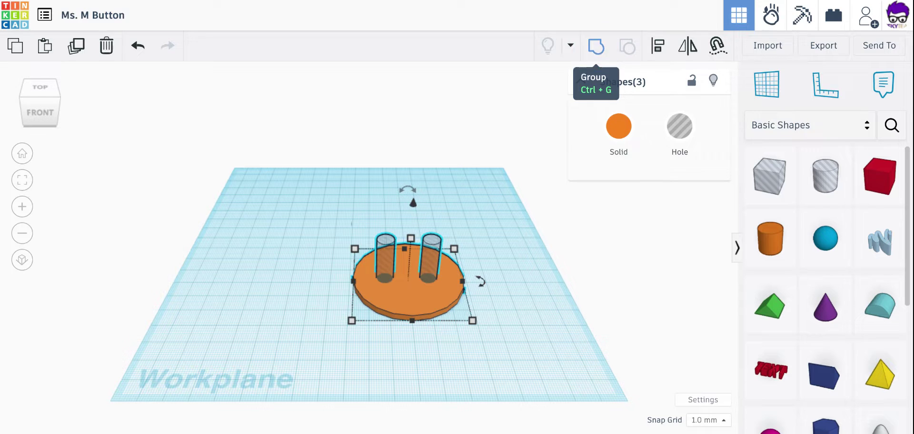
click(597, 48)
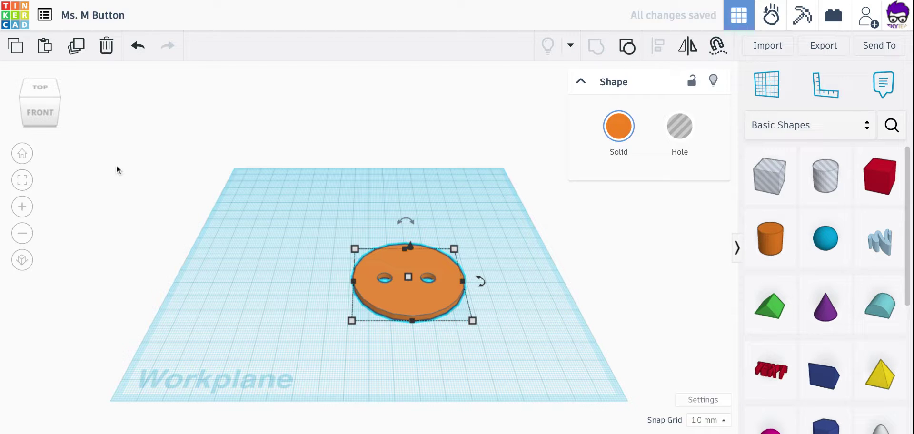
Step: Move the finished orange button to the front right corner of the workplane
click(50, 108)
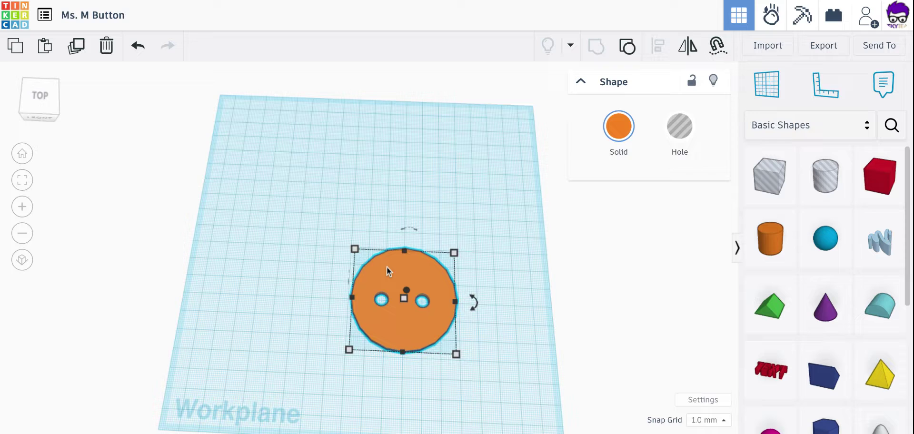
mouse_move(387, 268)
mouse_down()
mouse_move(443, 307)
mouse_move(470, 344)
mouse_up()
click(115, 273)
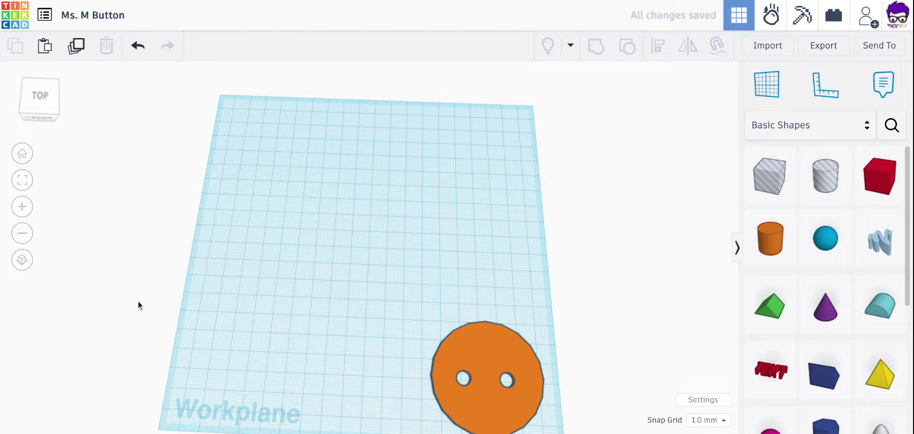
Step: Add a purple solid cylinder near the back left corner of the workplane, scaled up proportionally to 45 mm wide
drag(773, 245, 268, 176)
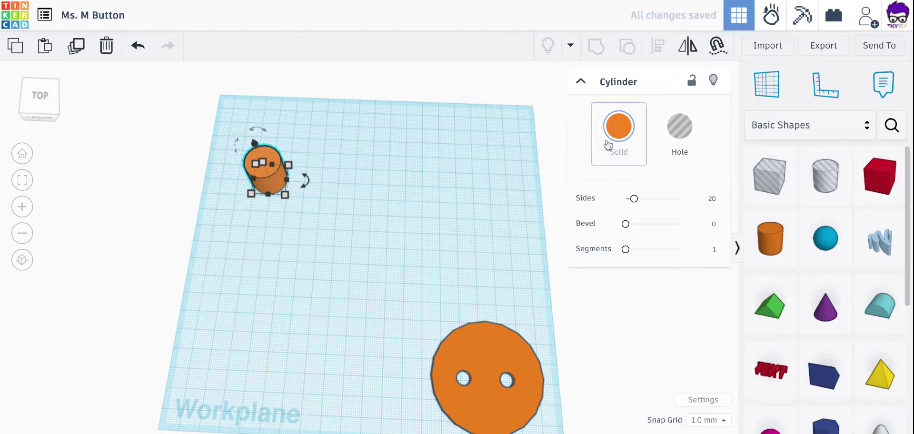
click(619, 129)
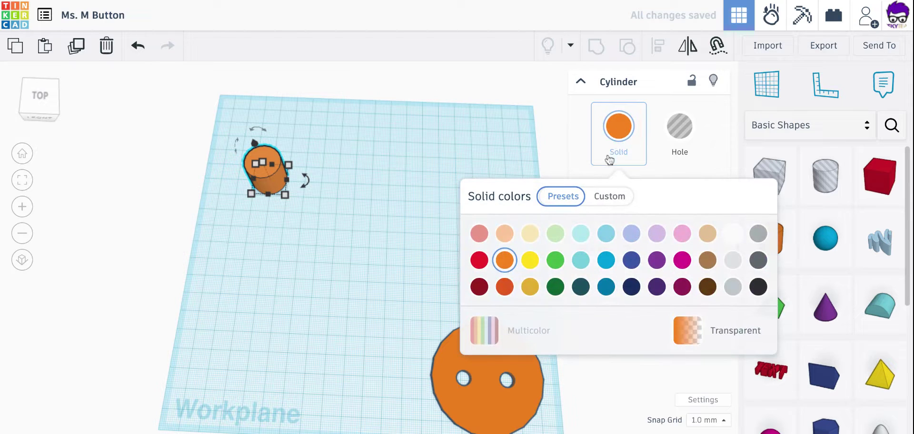
click(657, 260)
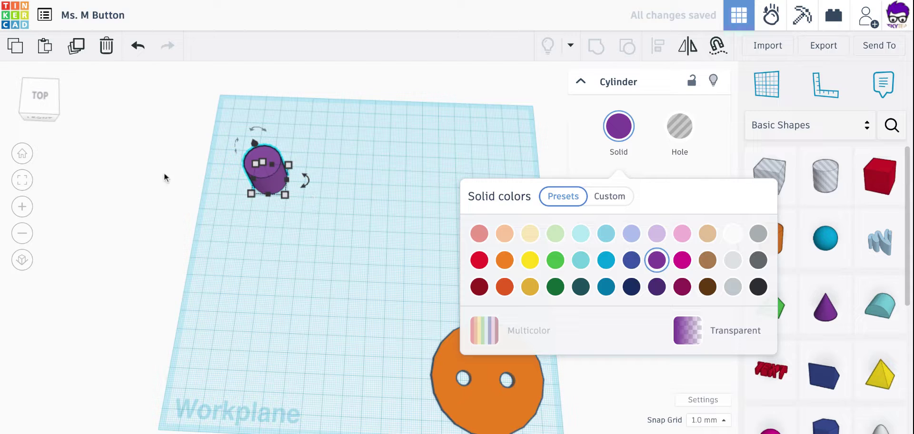
click(619, 126)
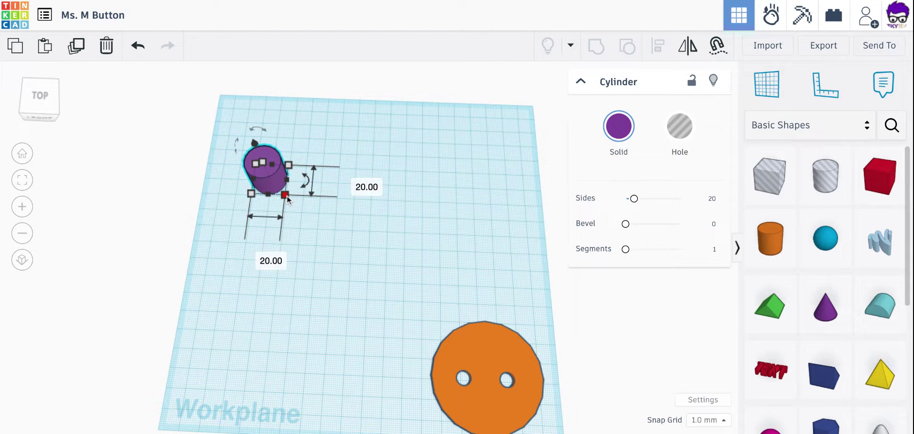
drag(284, 194, 325, 235)
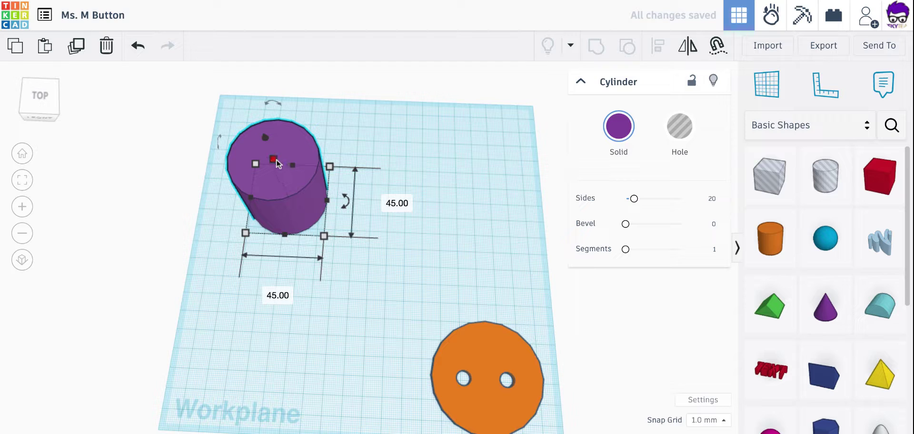
Step: Flatten the purple cylinder to 3 mm high and move the disc further right in the back half of the workplane
drag(276, 159, 287, 196)
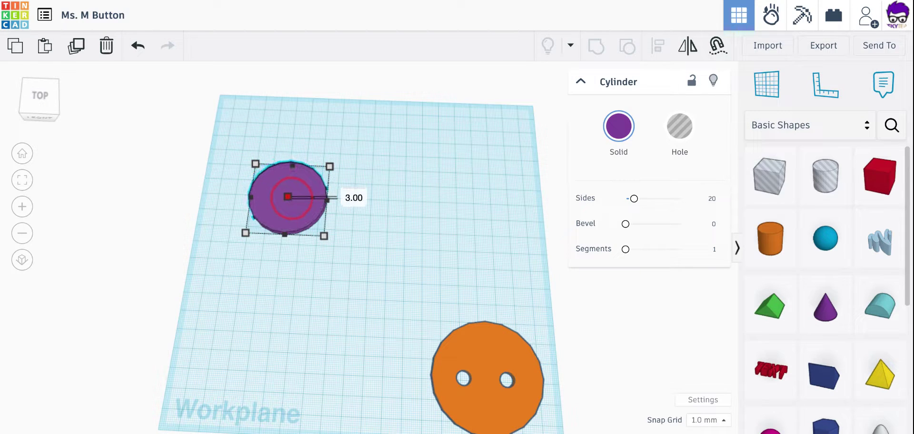
click(47, 98)
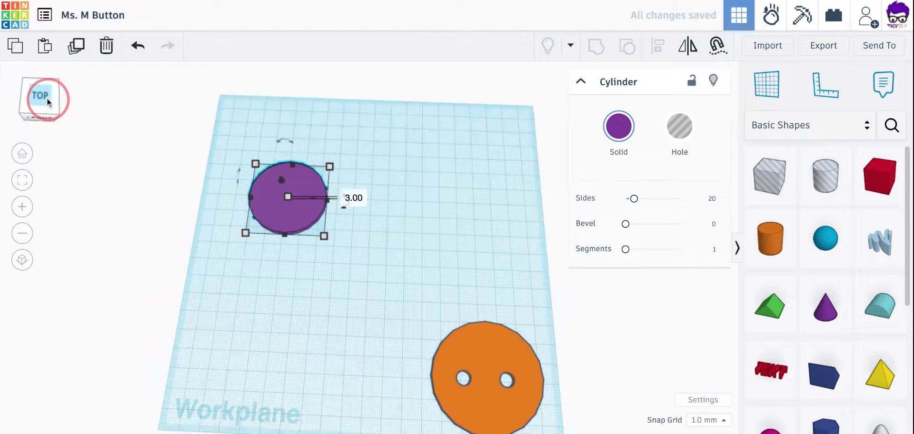
click(297, 217)
drag(297, 214, 345, 217)
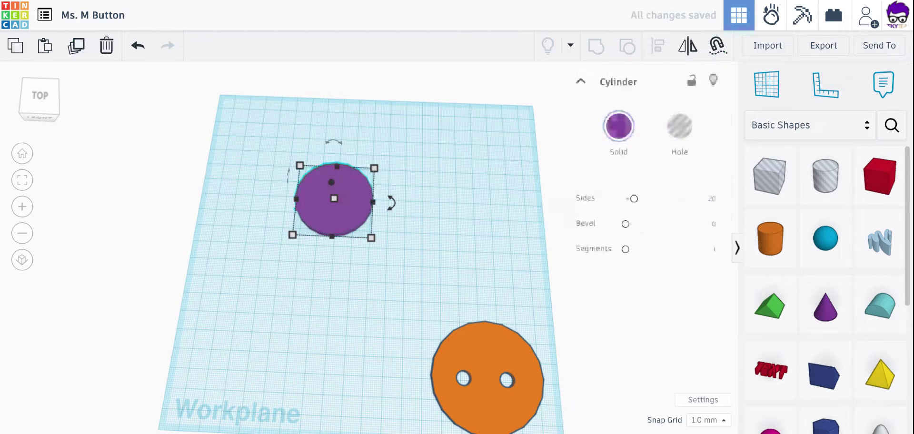
Step: Duplicate the purple disc, recolour the copy light purple and place it as a petal overlapping the original's back left edge
click(334, 212)
alt+drag(334, 212, 227, 210)
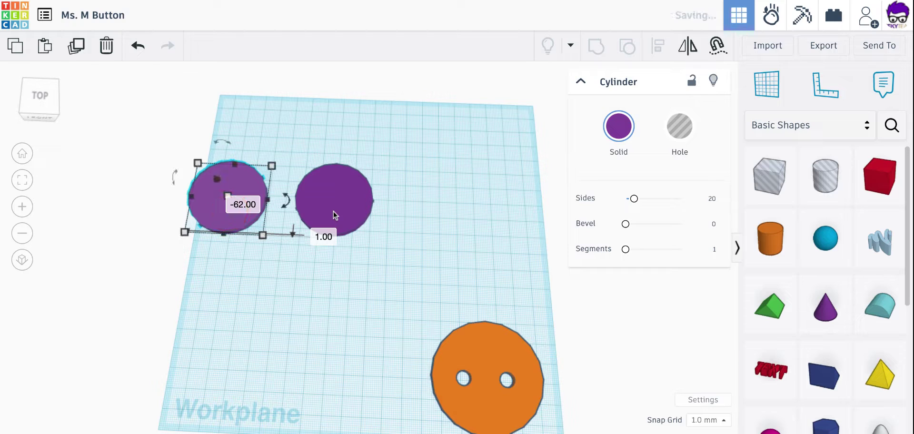
click(619, 129)
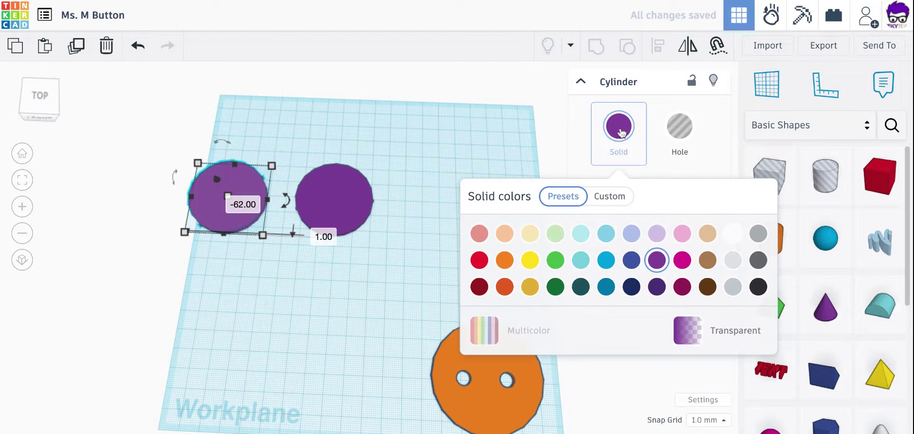
click(657, 234)
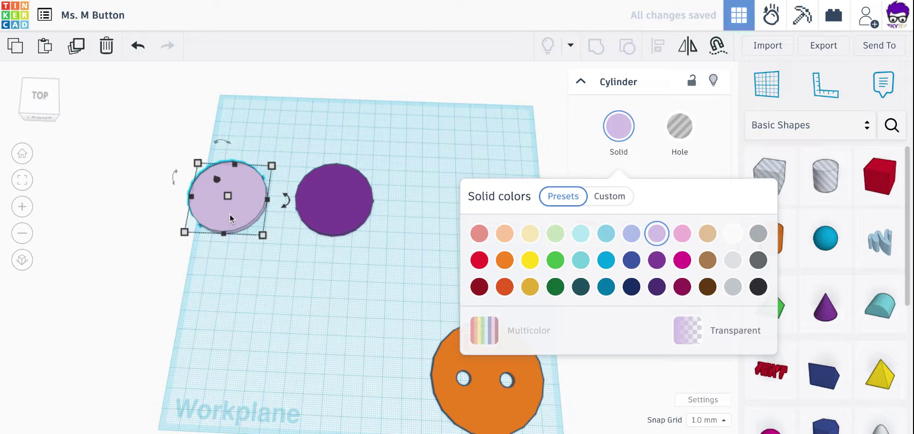
drag(230, 215, 295, 178)
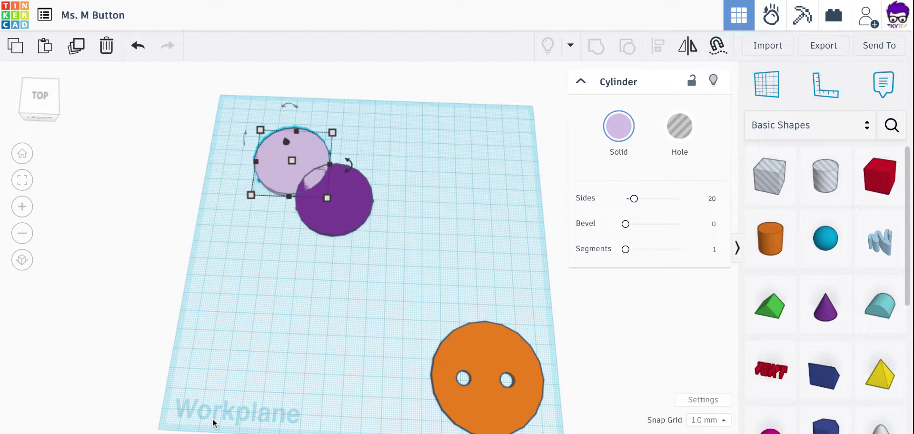
Step: Add four more copies of the light purple disc as overlapping petals around the dark purple disc
key(ctrl+v)
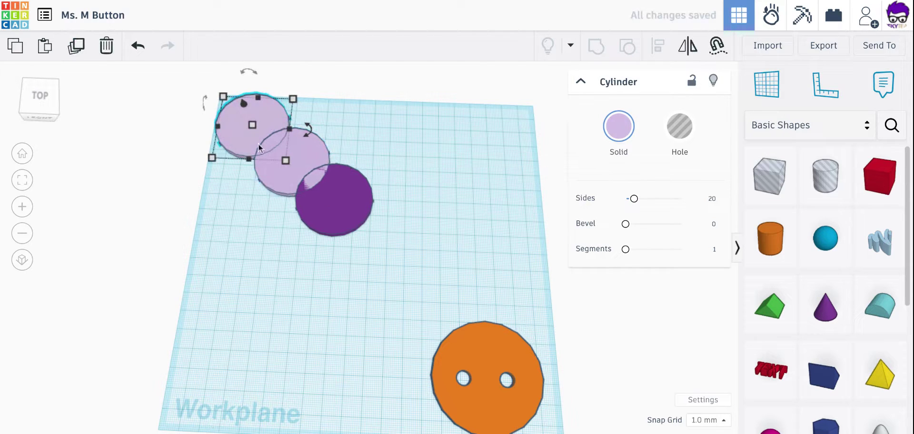
drag(261, 110, 366, 140)
key(Down)
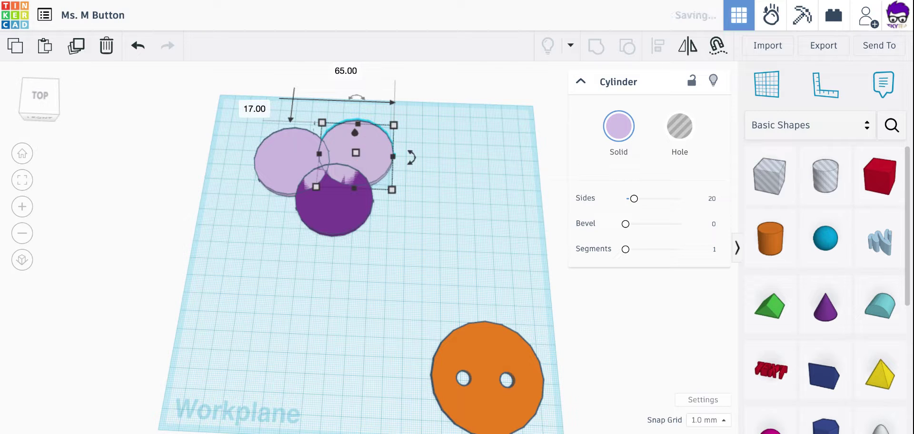
key(ctrl+d)
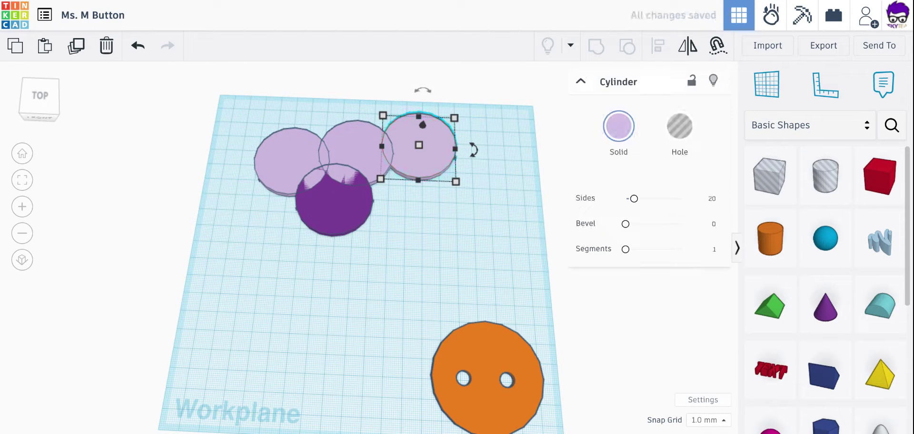
drag(428, 156, 404, 205)
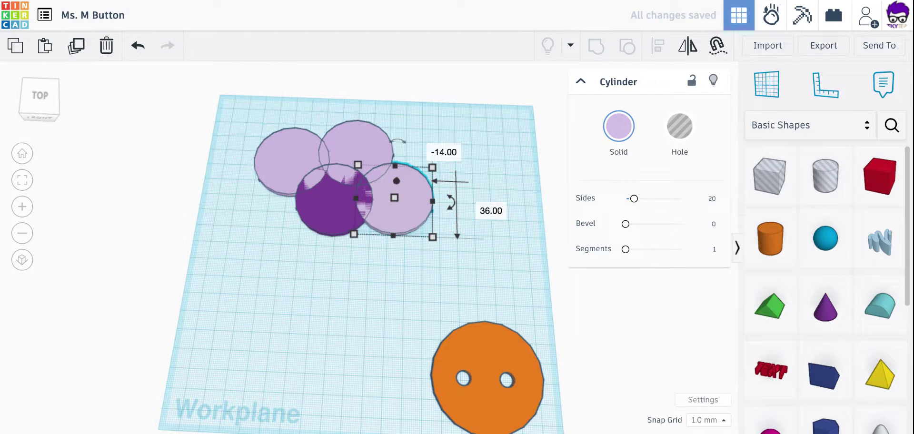
key(ctrl+d)
drag(448, 255, 363, 261)
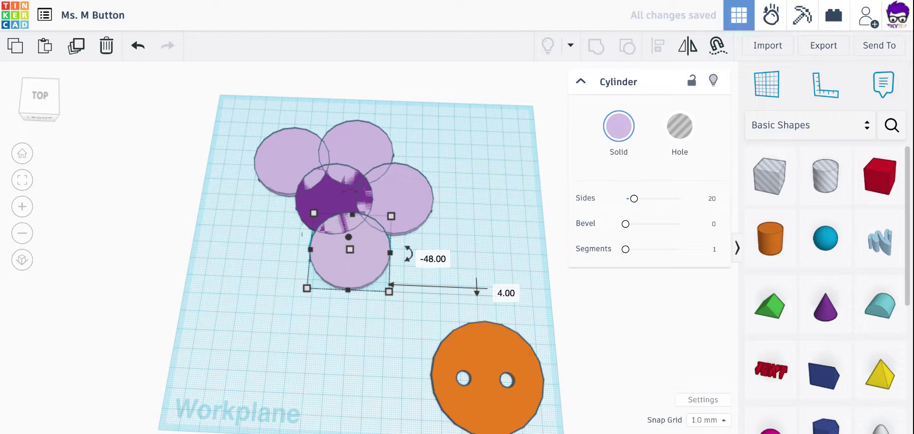
key(ctrl+d)
drag(318, 319, 314, 287)
drag(305, 248, 306, 248)
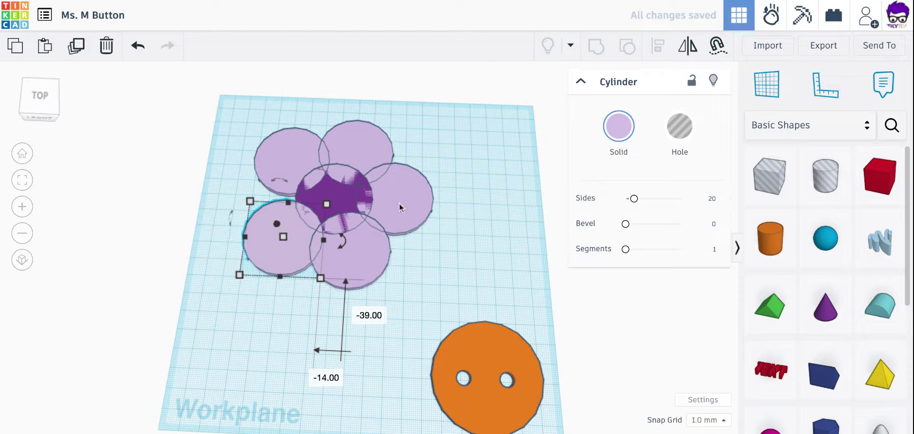
Step: Shift the petals closer together and add a sixth light purple petal in the gap on the flower's left side
drag(360, 139, 352, 139)
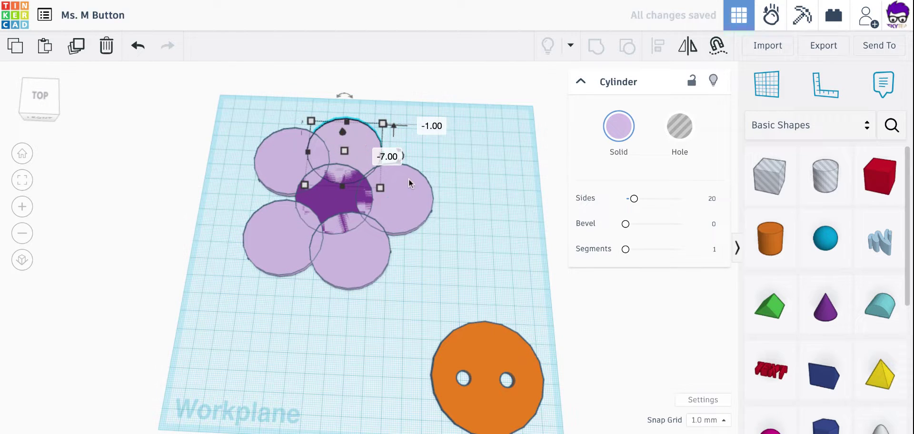
drag(410, 187, 410, 187)
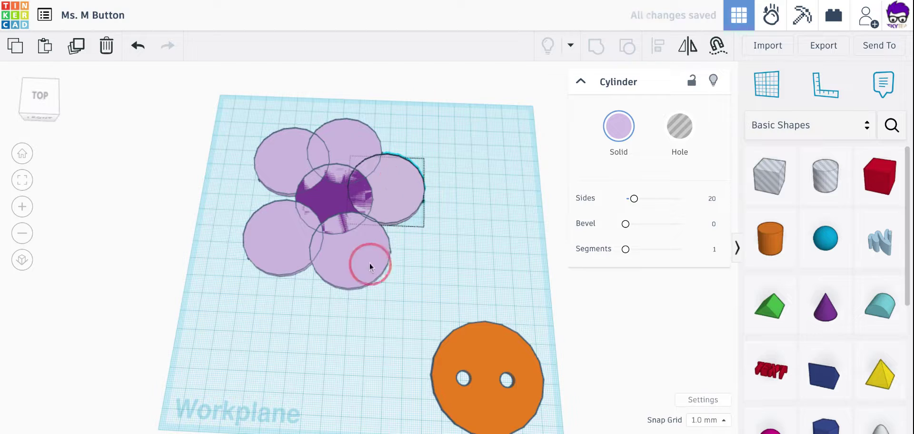
drag(370, 263, 386, 255)
drag(285, 252, 325, 245)
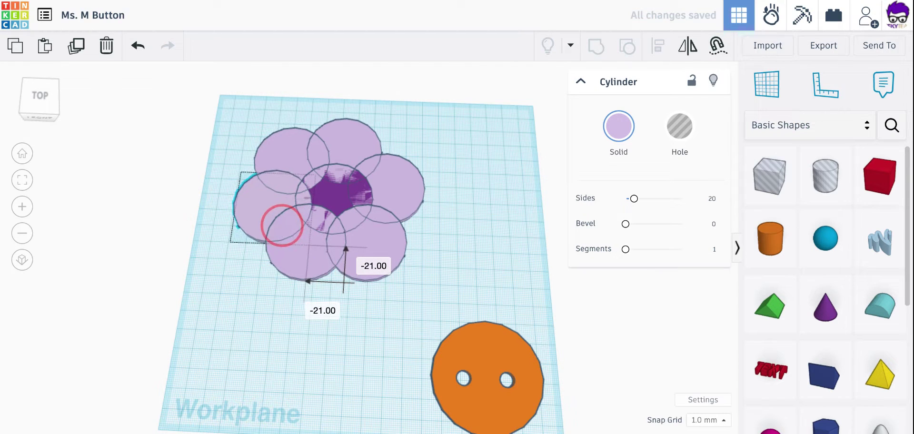
drag(282, 225, 282, 225)
click(230, 312)
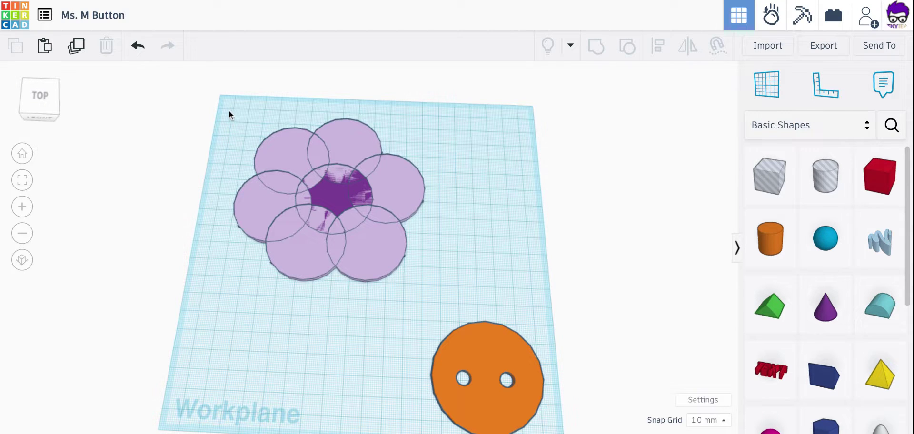
Step: Group the dark purple disc with its six petals and set the flower to Multicolor
drag(229, 120, 444, 292)
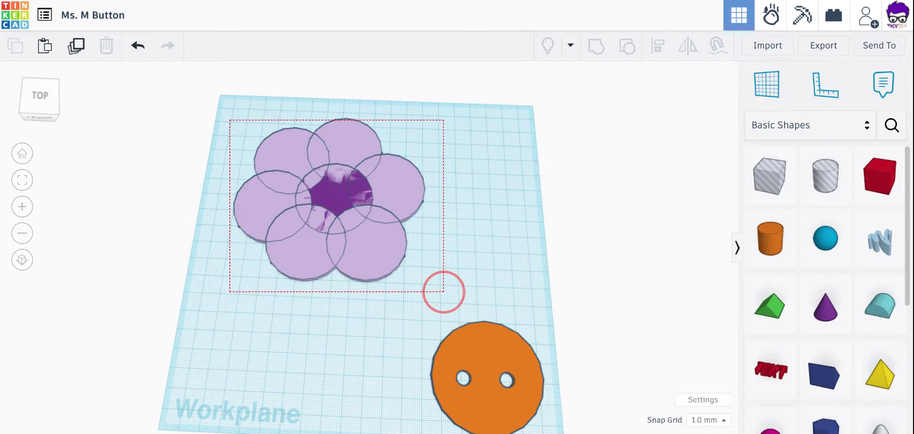
drag(444, 292, 444, 292)
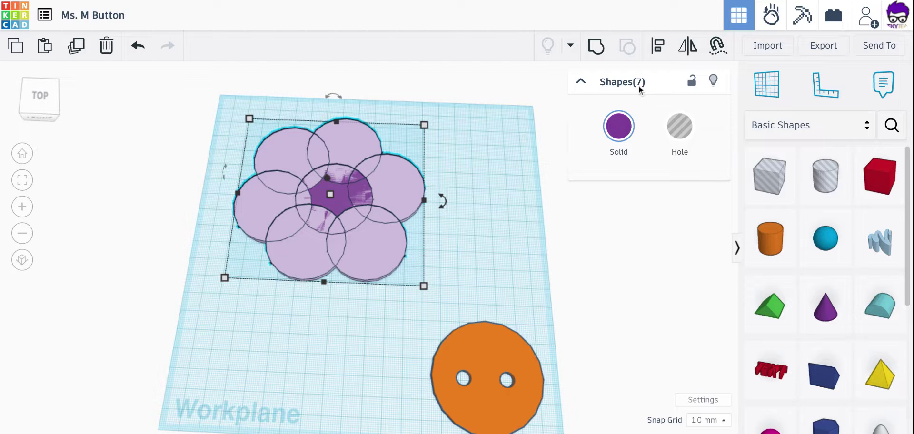
click(597, 51)
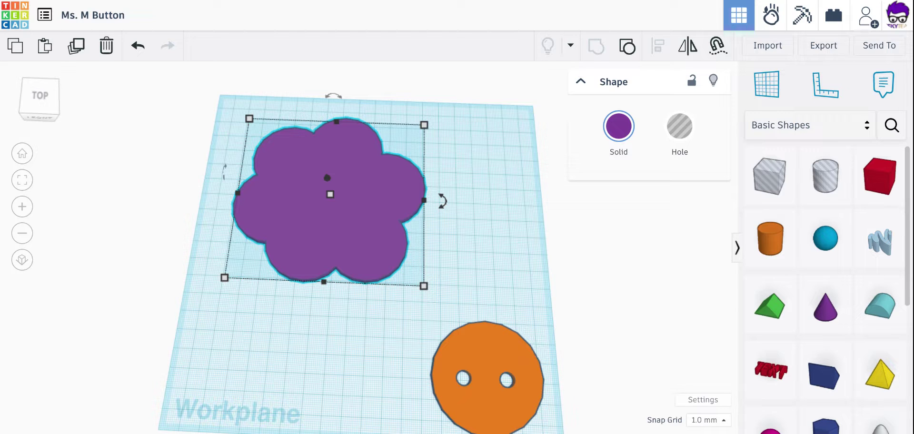
click(624, 129)
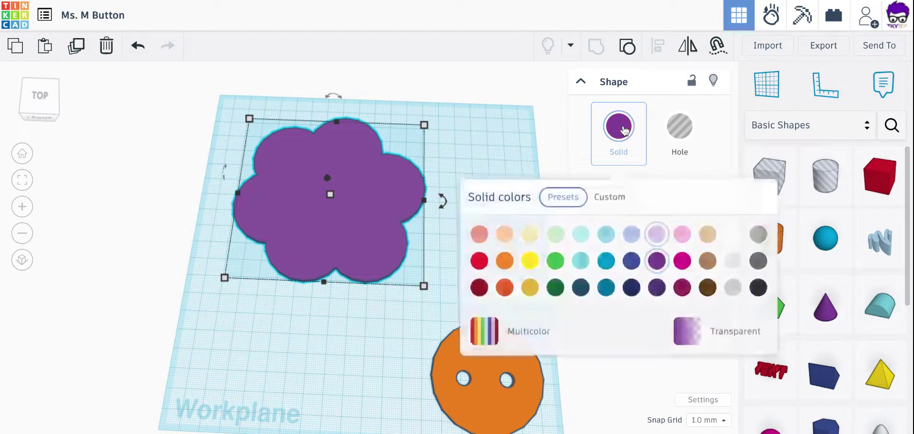
click(507, 329)
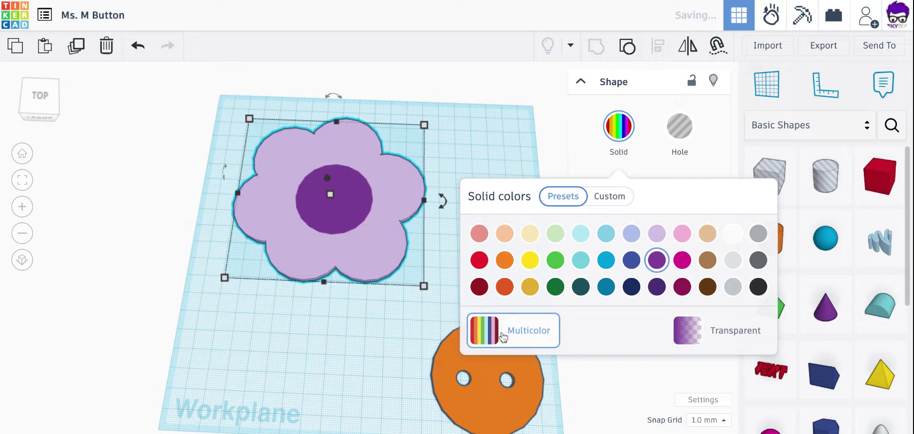
click(500, 129)
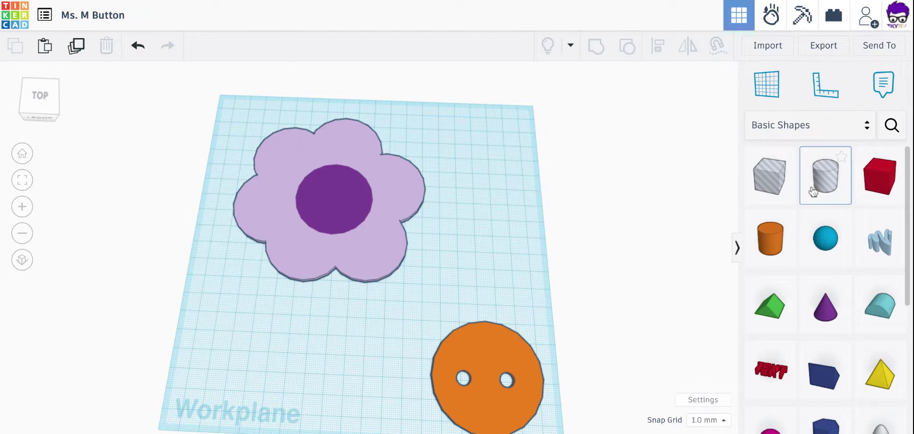
Step: Add a hole cylinder to the right of the flower, sized 6 by 6 mm and 31 mm tall
drag(820, 184, 479, 210)
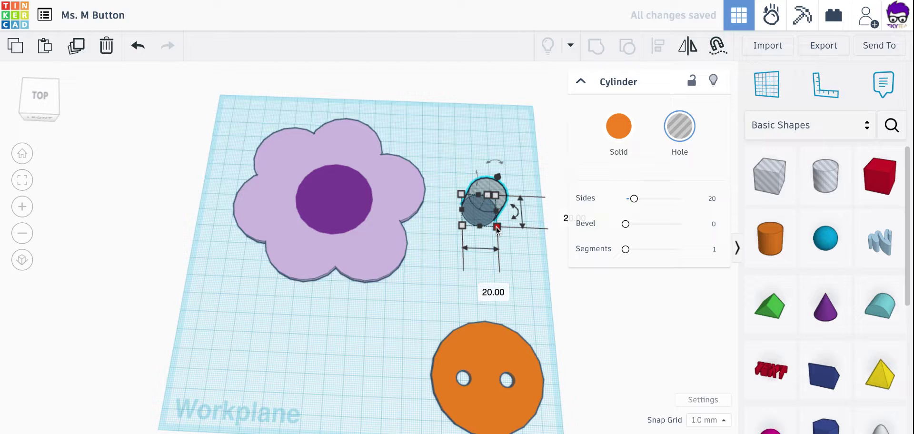
drag(496, 228, 474, 232)
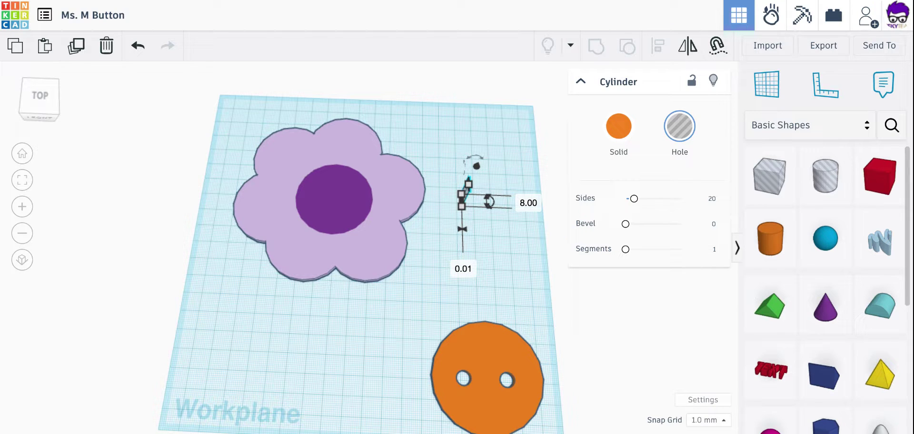
key(ctrl+z)
scroll(498, 241, up, 5)
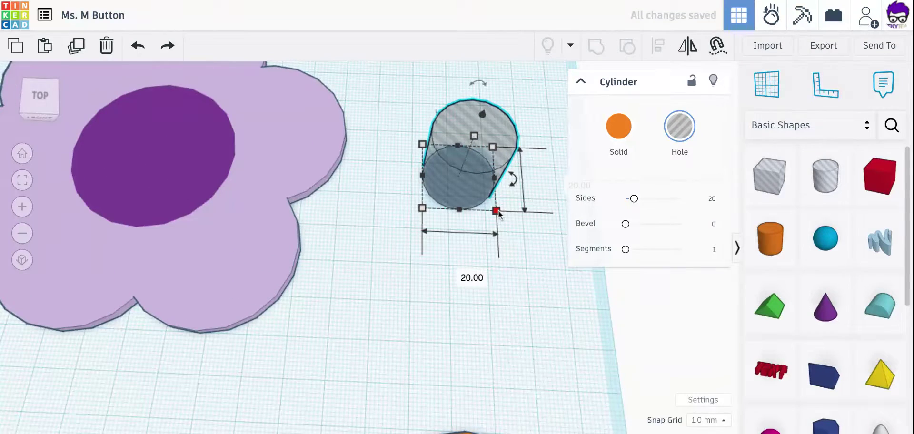
drag(496, 211, 436, 163)
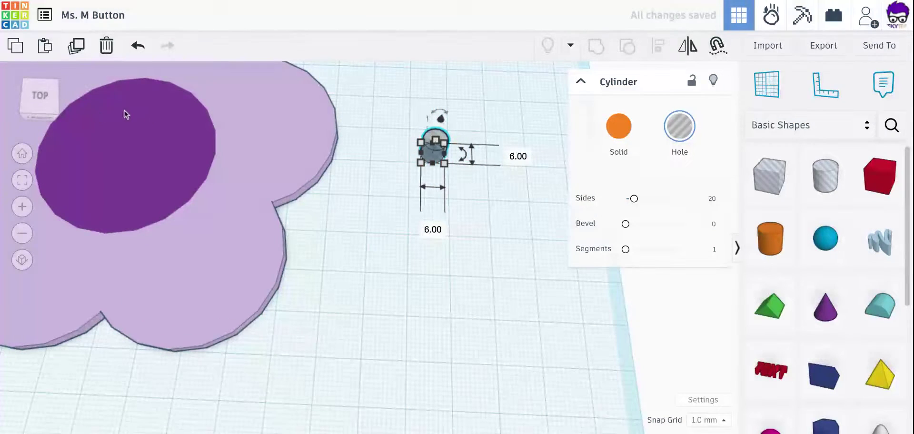
click(52, 101)
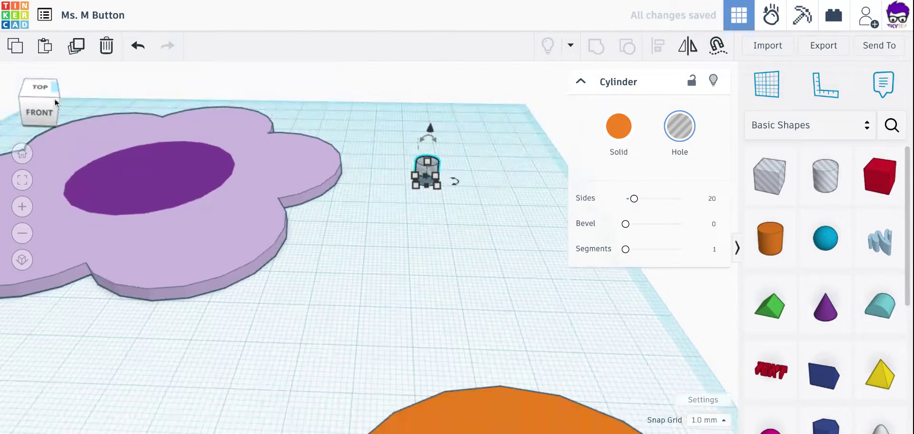
drag(428, 163, 430, 69)
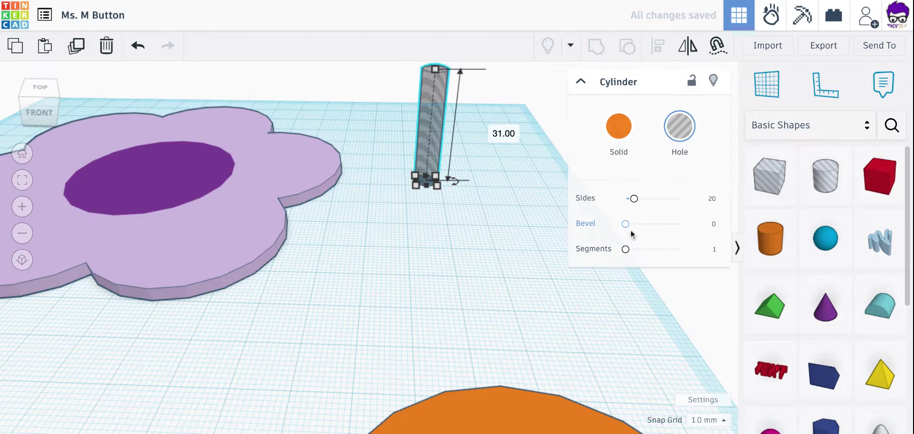
Step: Duplicate the tall hole cylinder and place the copy through the left side of the flower's dark purple centre
alt+drag(431, 141, 378, 192)
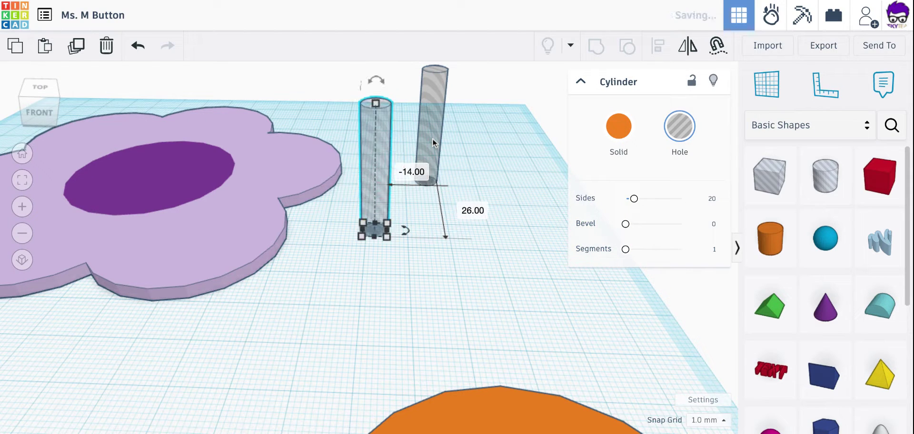
click(22, 154)
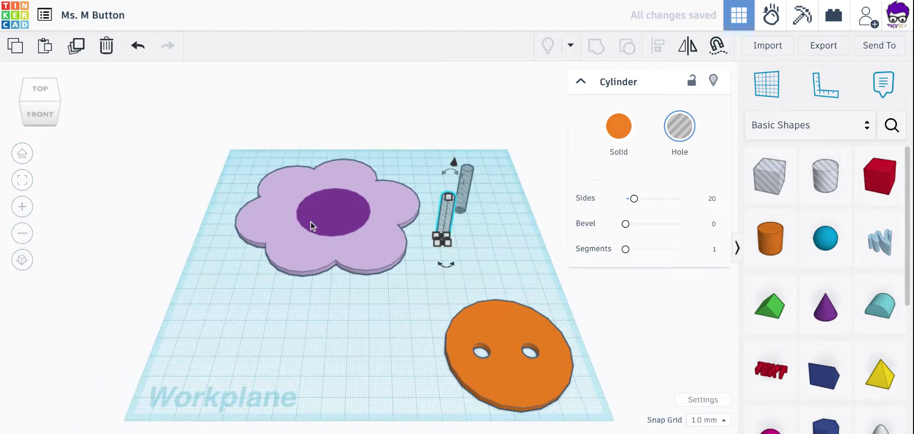
drag(448, 213, 307, 190)
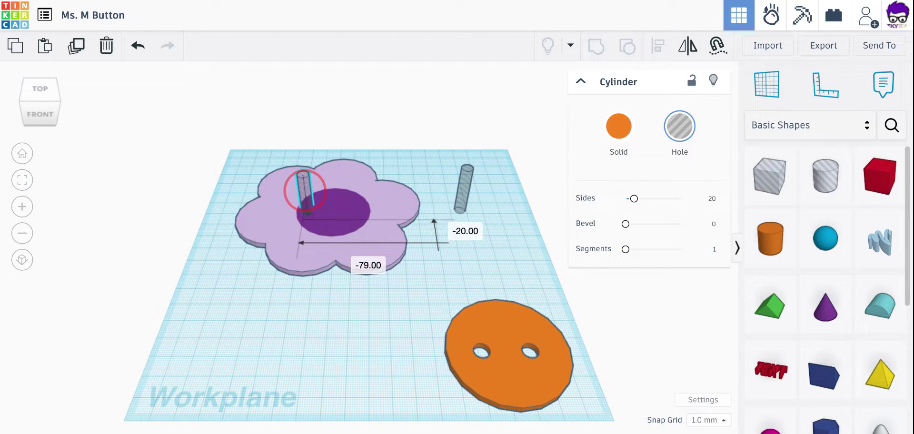
Step: Move the original hole cylinder 62 mm left and 7 mm forward, through the right side of the flower's dark centre
click(463, 190)
key(shift+Left)
key(shift+Left)
key(shift+Left)
key(shift+Left)
key(shift+Down)
key(Up)
key(Up)
key(Left)
key(Up)
key(Up)
key(Left)
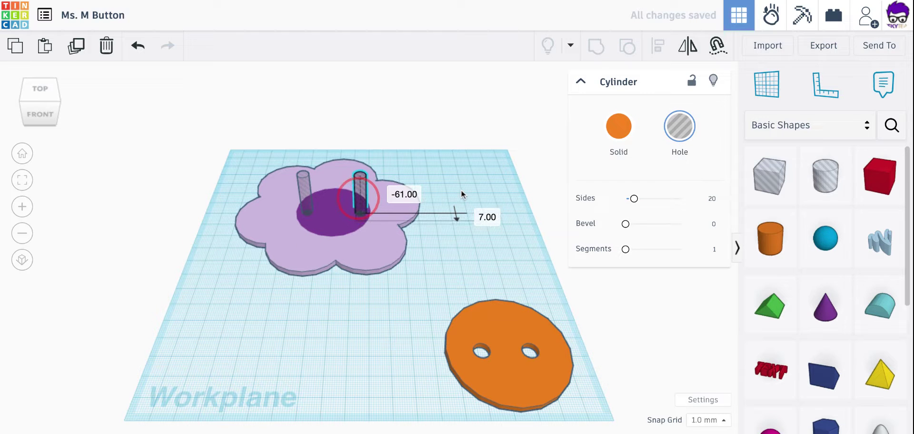
key(Left)
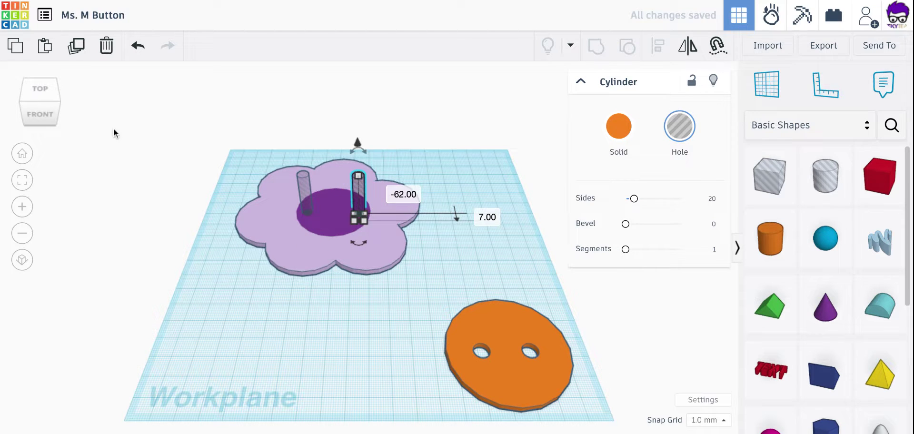
Step: Group the flower with both hole cylinders to cut two buttonholes through its dark purple centre
click(53, 101)
mouse_move(53, 101)
mouse_down()
mouse_move(67, 97)
mouse_move(41, 91)
mouse_move(46, 98)
mouse_up()
click(46, 102)
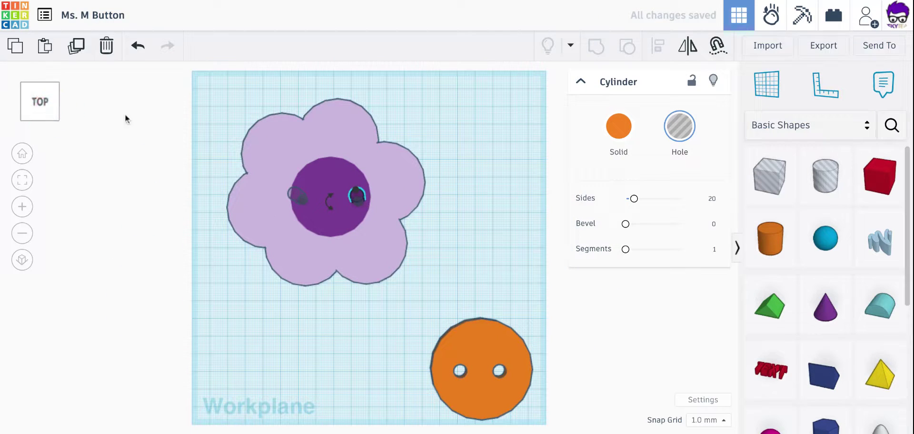
click(127, 116)
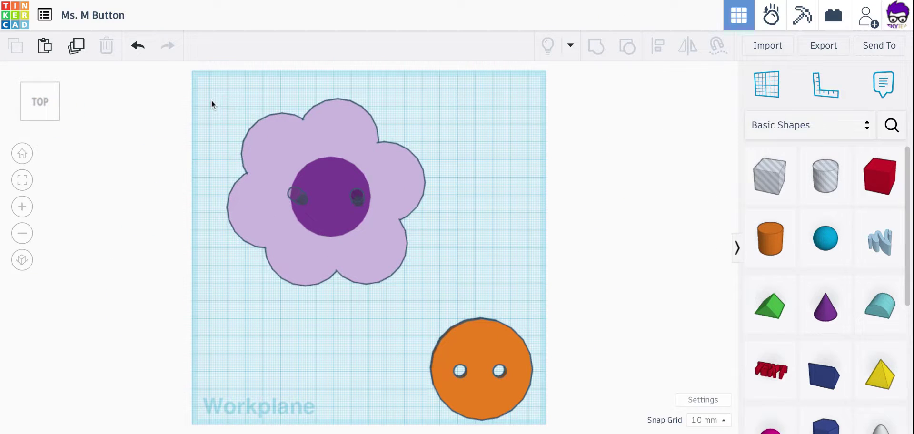
drag(212, 100, 471, 279)
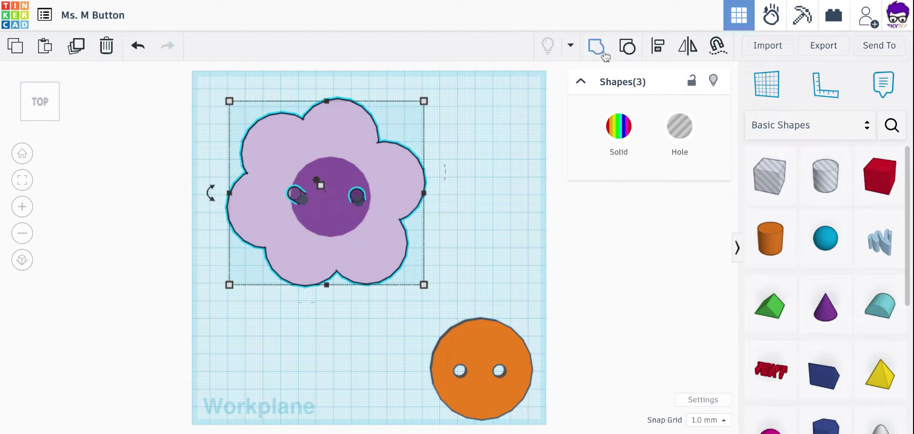
click(600, 53)
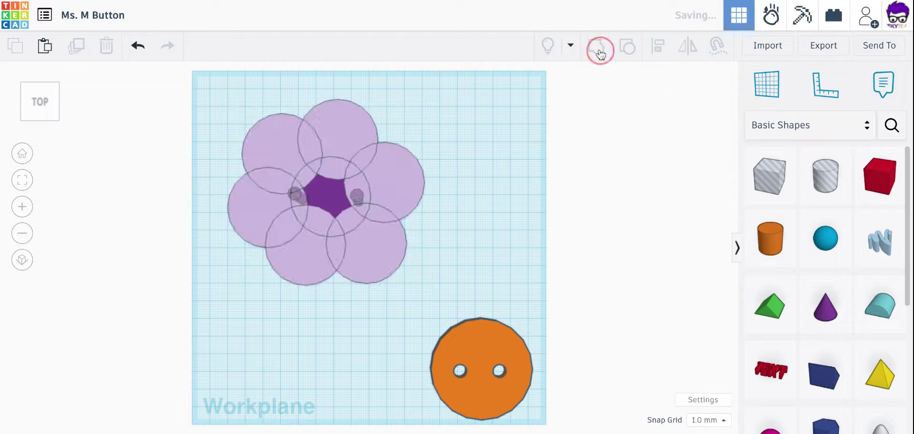
click(508, 213)
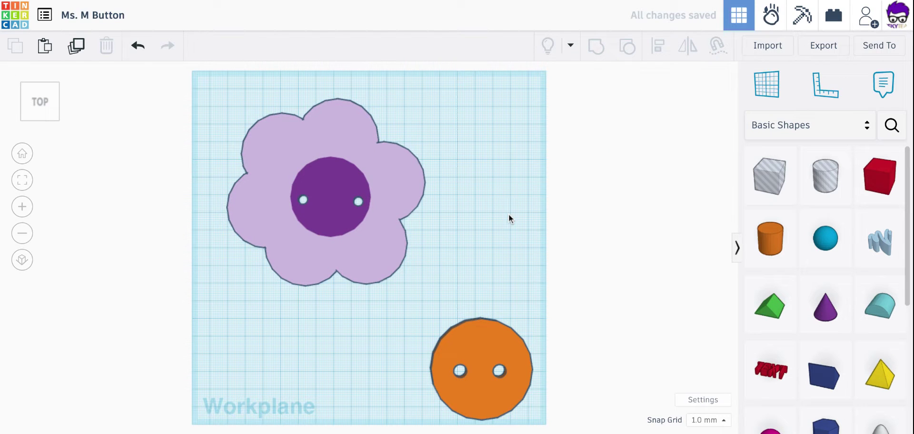